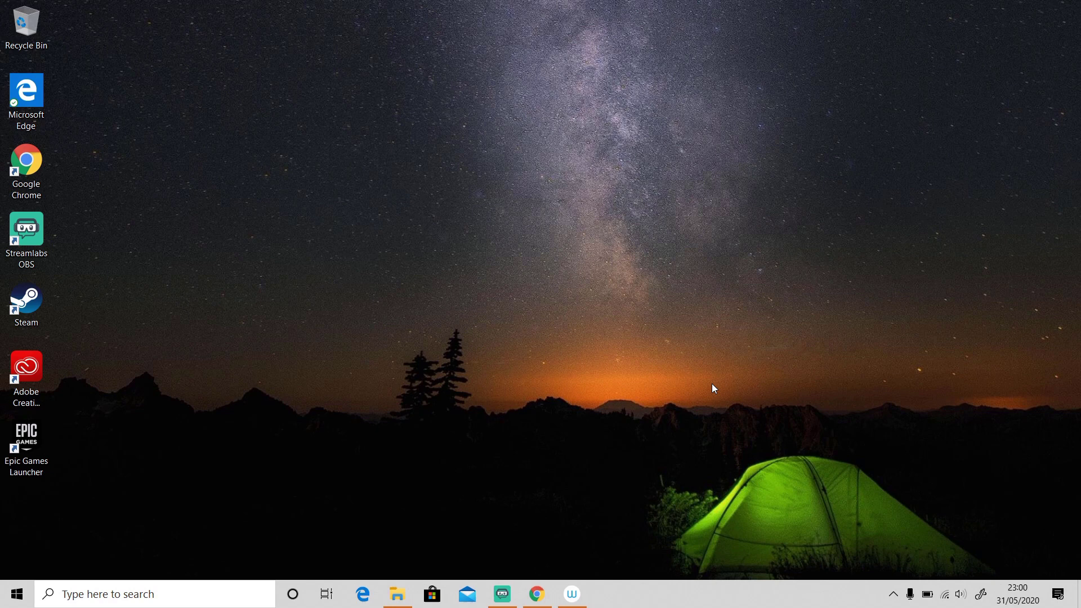
Bring Chrome back and reach Wacom's Drivers, Manuals, Downloads product resources page.
left_click(538, 592)
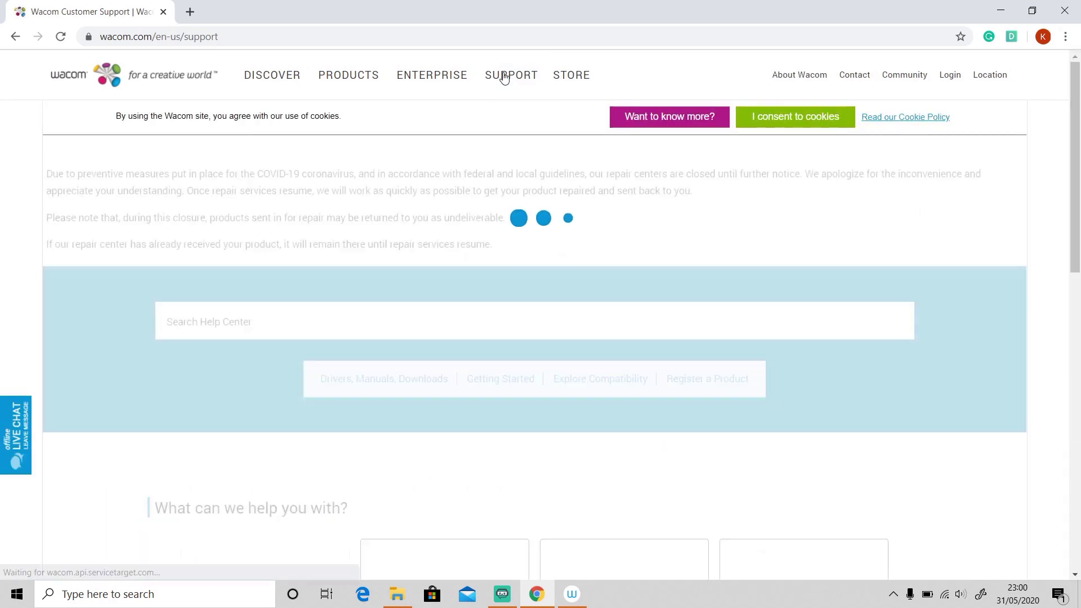
scroll(504, 78, "down", 2)
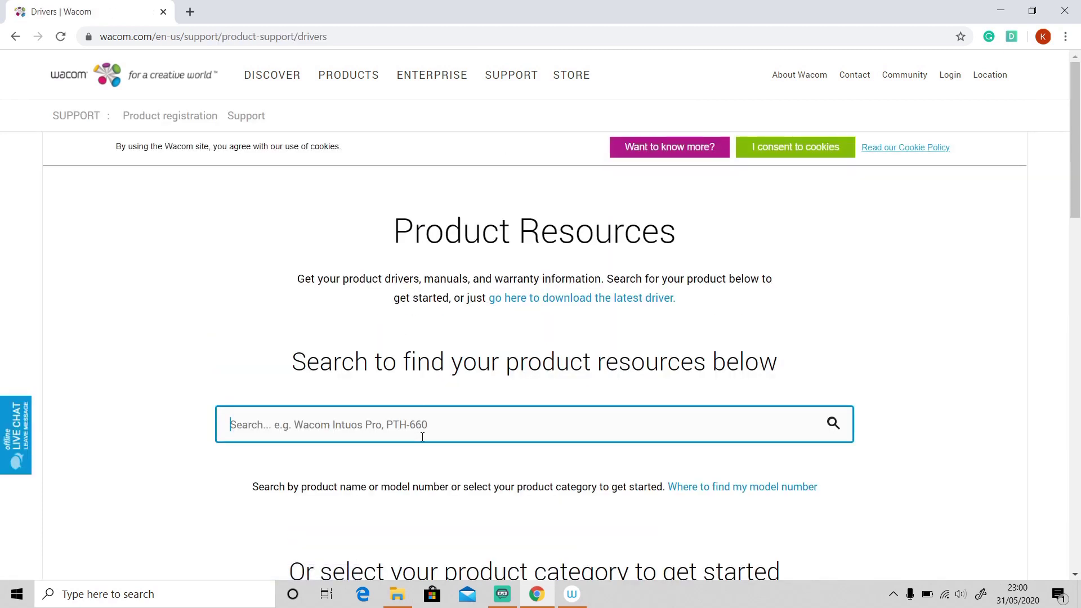
Search 'wacom in' and open the Wacom Intuos S (2018) CTL-4100 support page.
left_click_drag(1079, 179, 1079, 269)
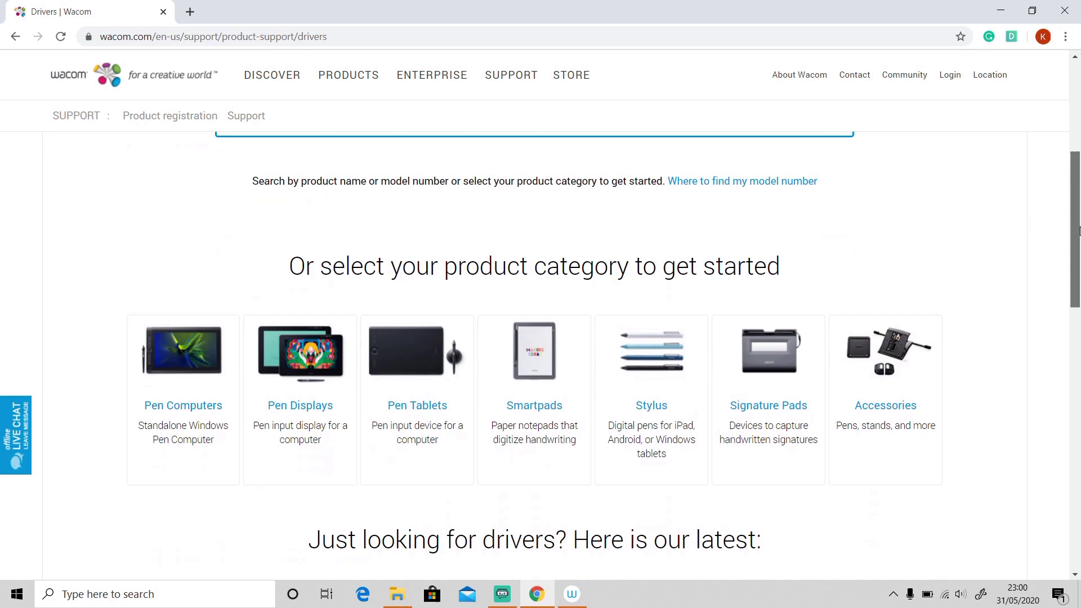
left_click_drag(1079, 231, 1079, 207)
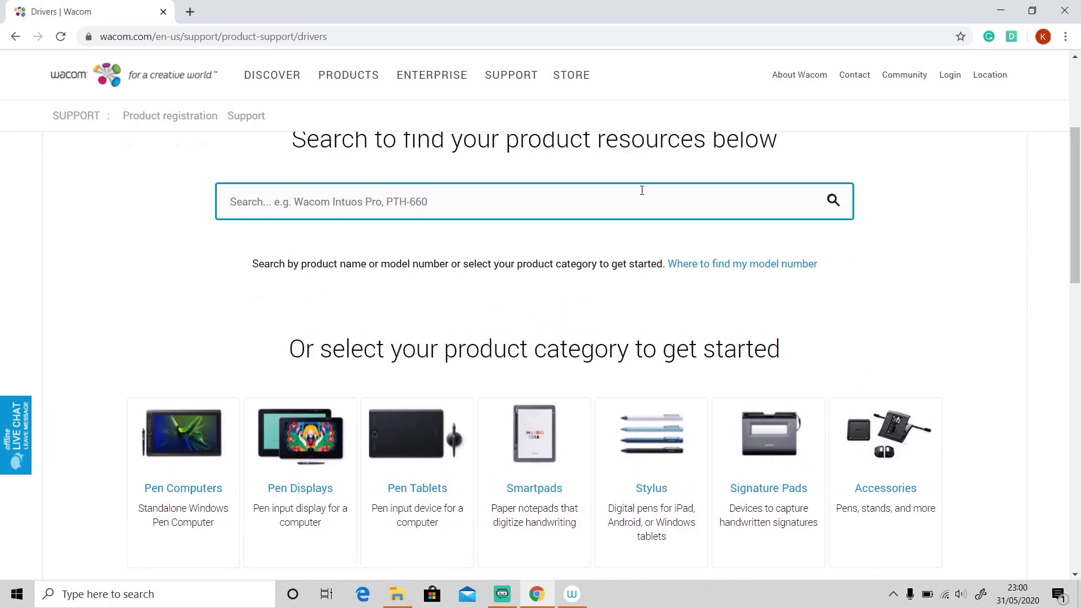
type("wac")
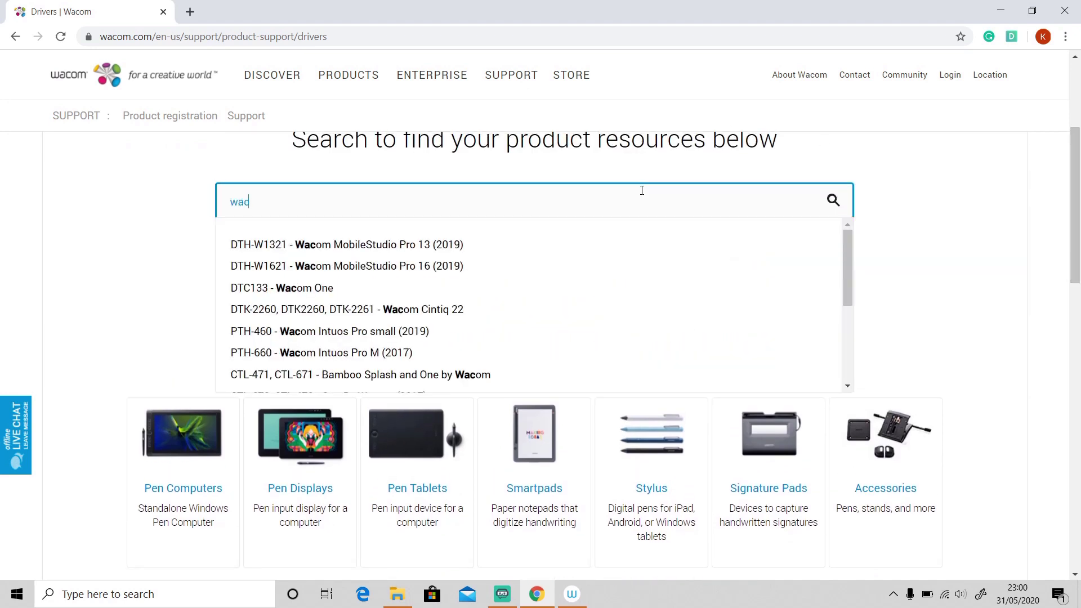
type("om int")
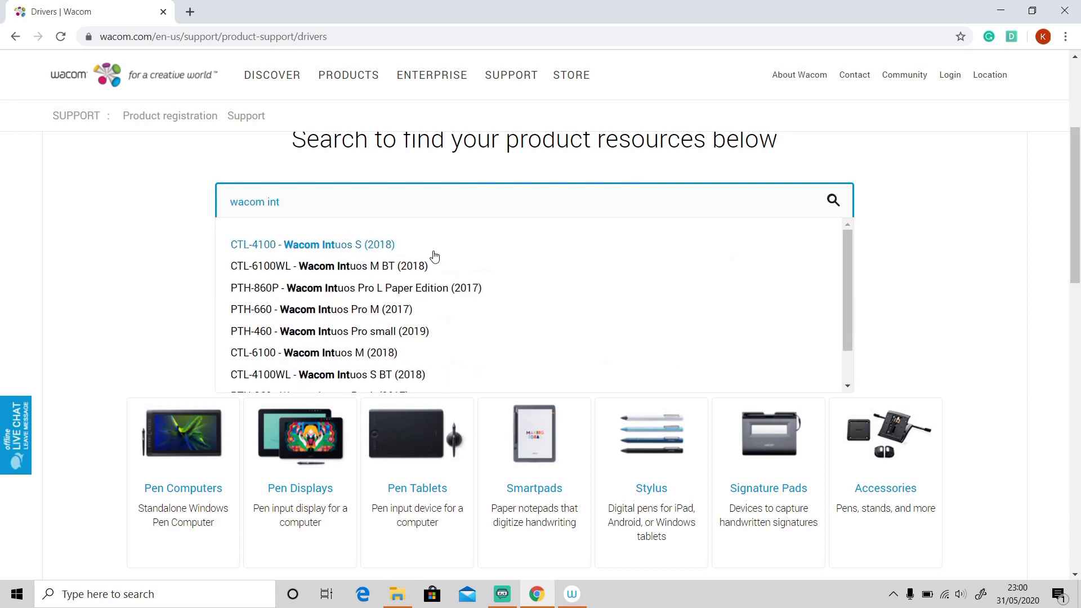
left_click(414, 252)
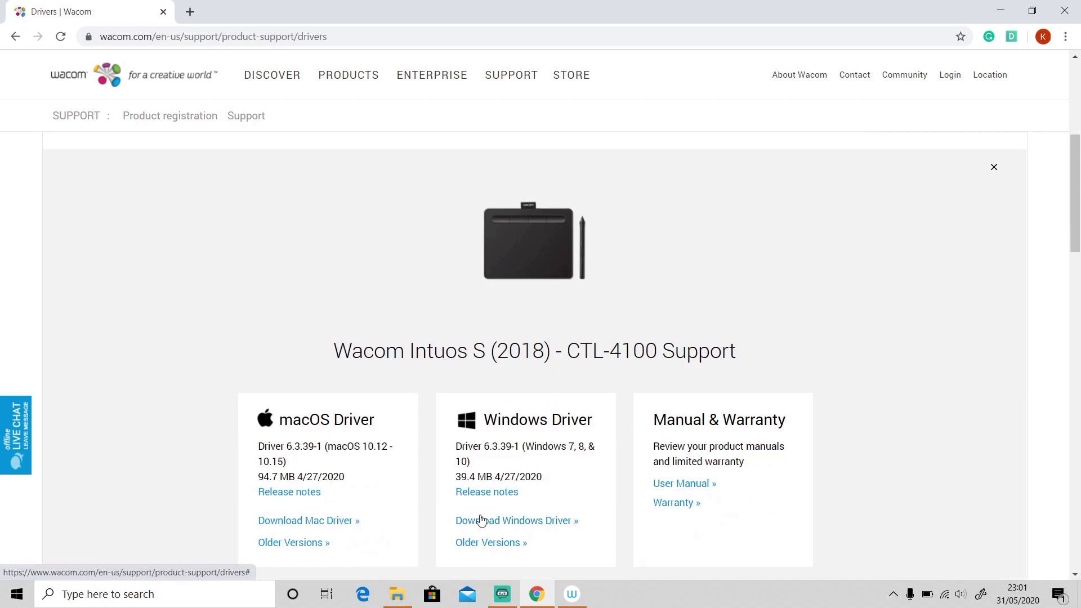
Confirm WacomTablet 6.3.39-1 is in Downloads, then minimize Explorer and Chrome.
left_click(398, 596)
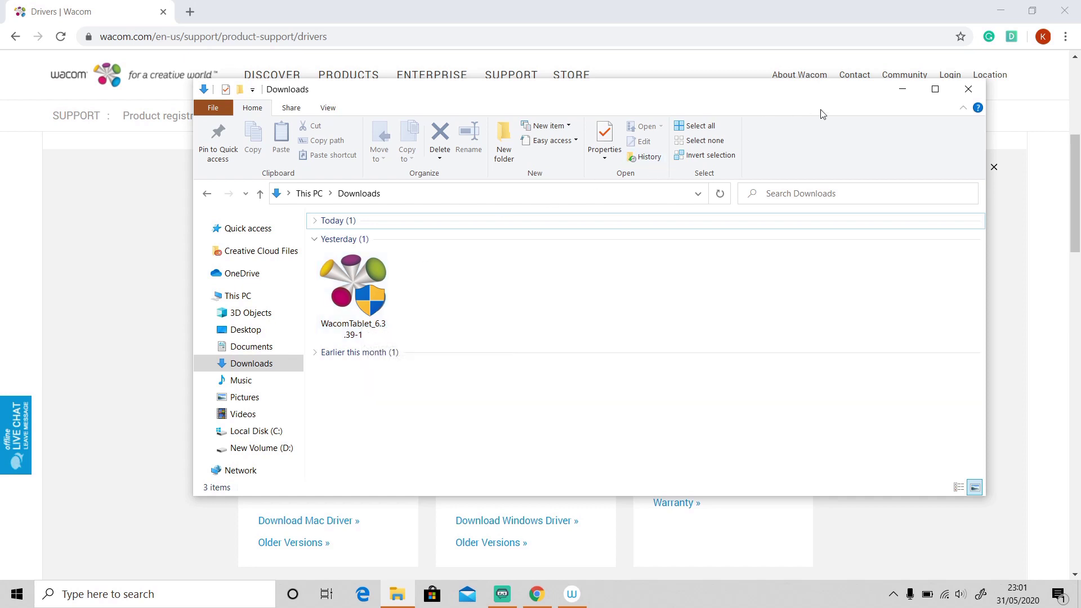
left_click(901, 90)
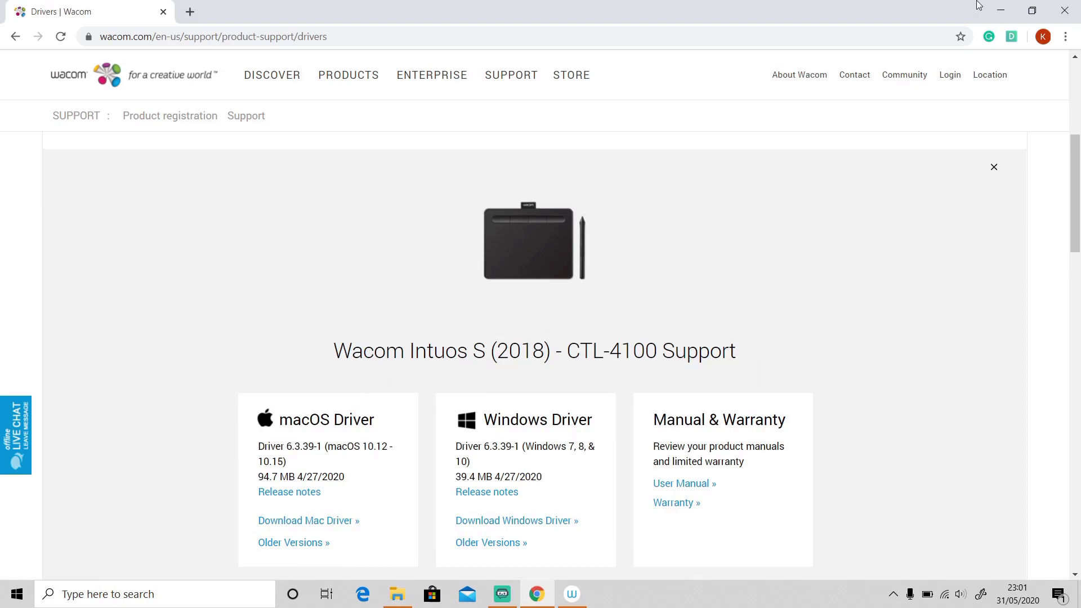
left_click(1001, 5)
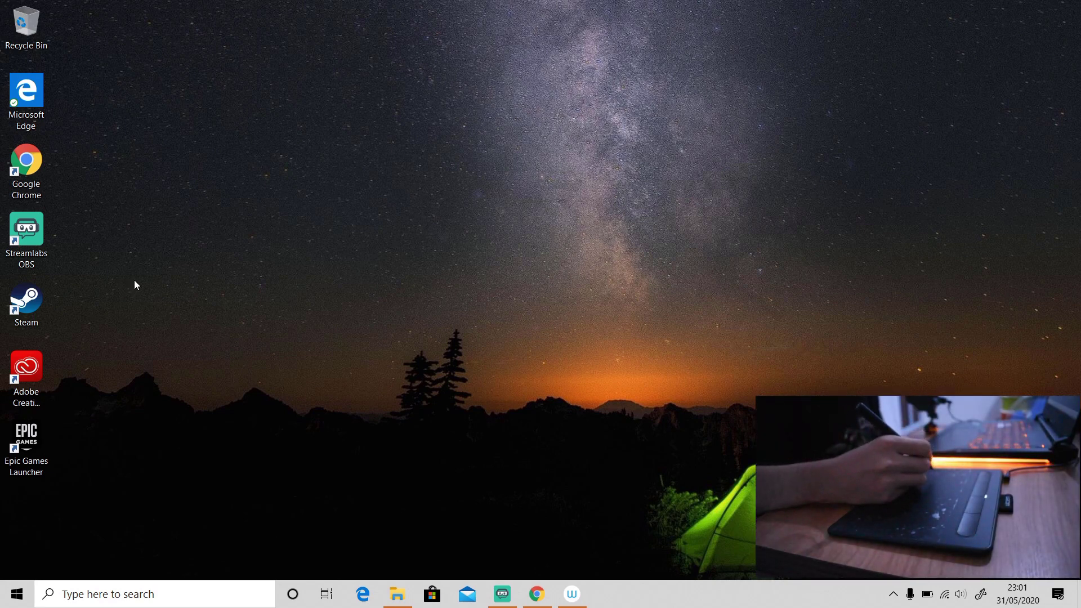
Check the Intuos S in Wacom Desktop Center, then return to the CTL-4100 drivers page.
left_click(582, 597)
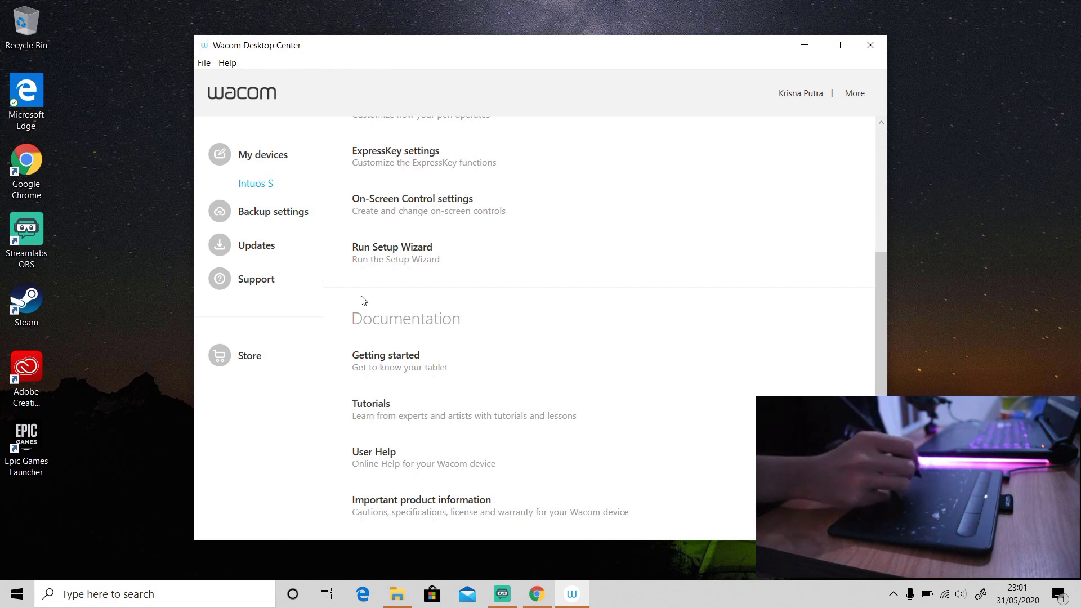
left_click(534, 593)
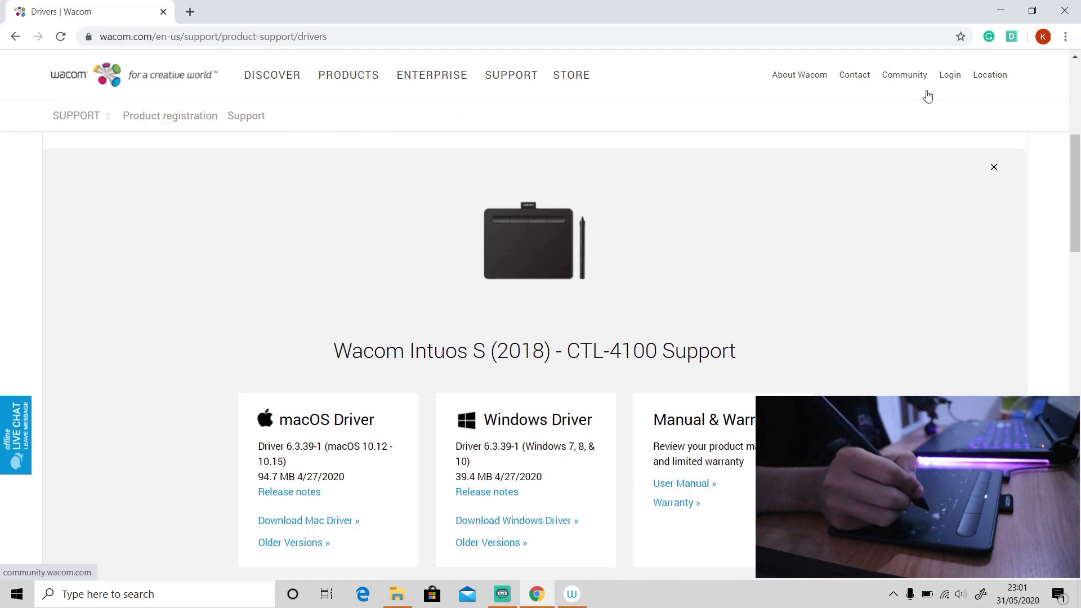
Sign in to Wacom ID and open the My Account dashboard.
left_click(949, 89)
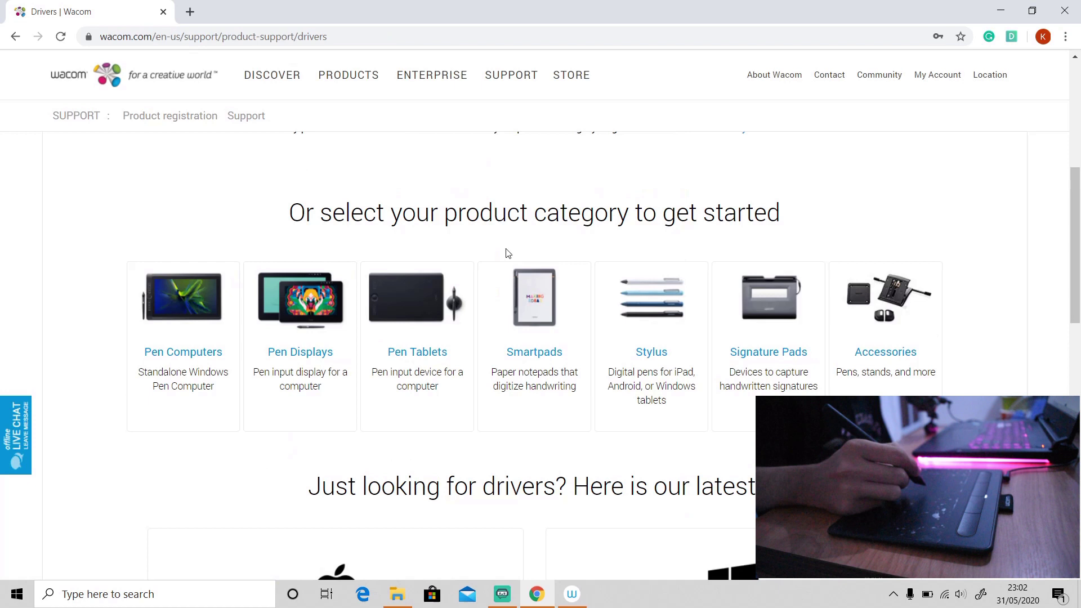
left_click(926, 78)
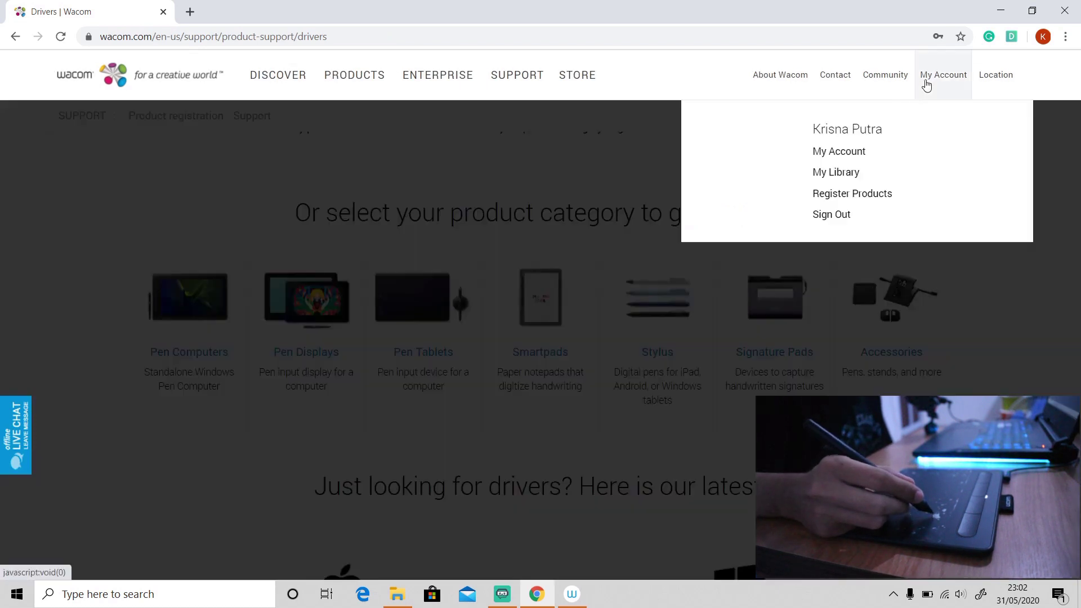
left_click(833, 156)
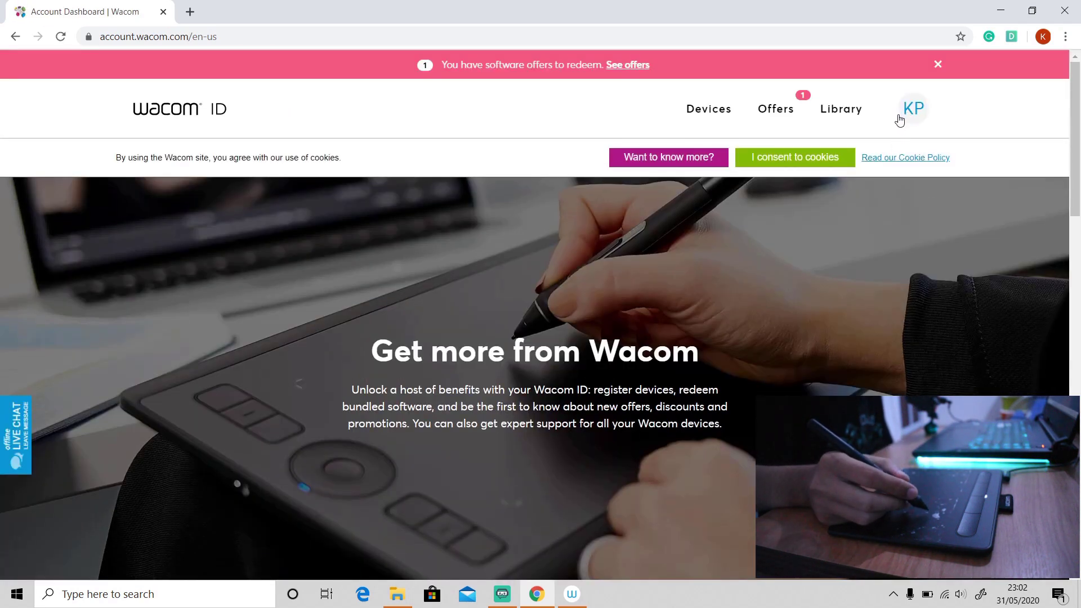
Open Manage My Account from the KP avatar menu and scroll to My Interests.
left_click(903, 118)
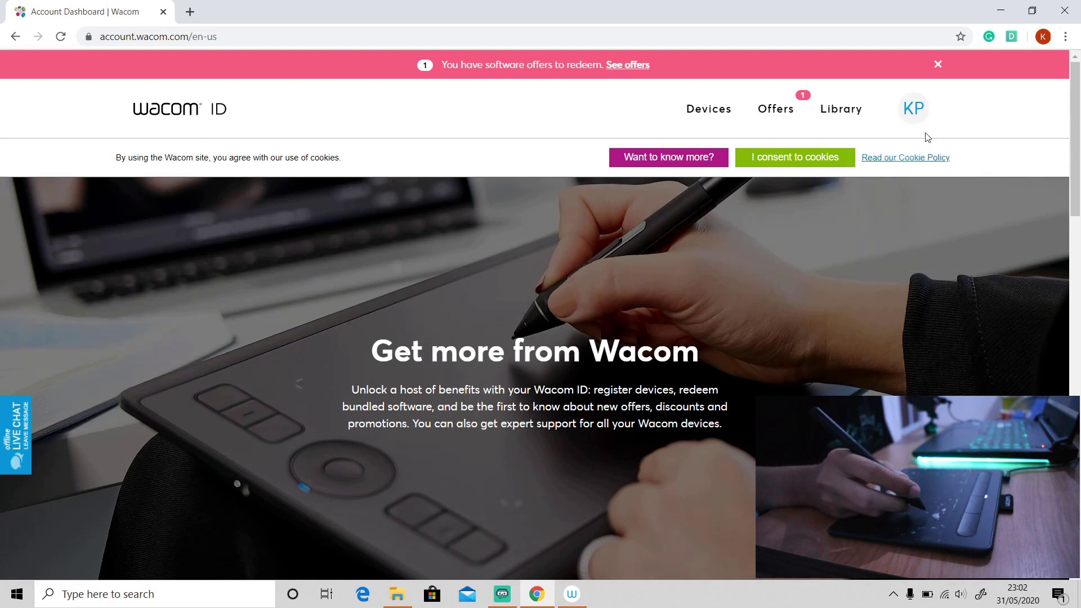
left_click(905, 112)
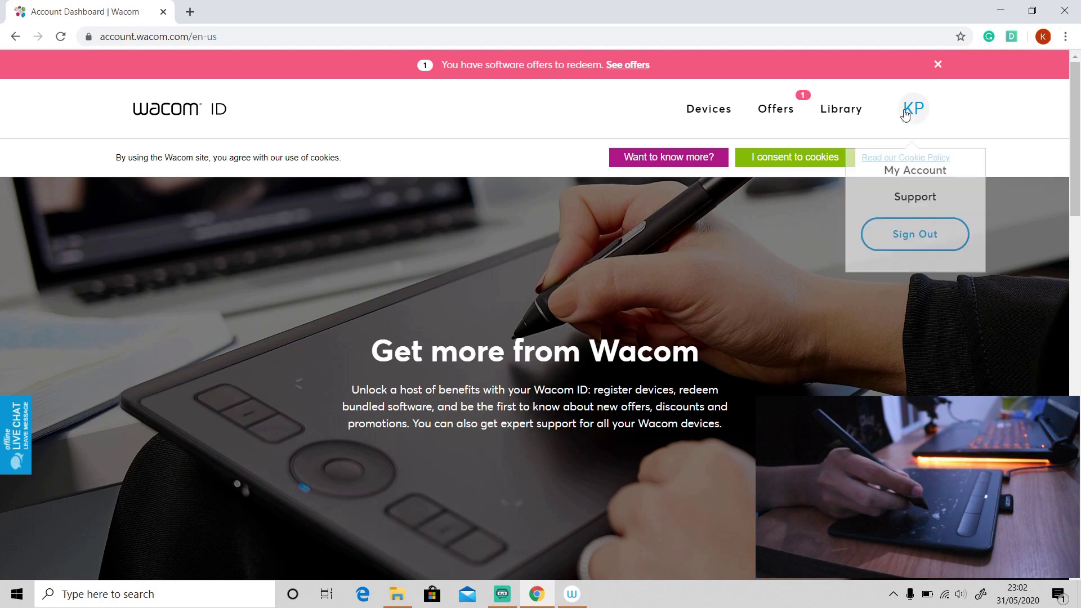
left_click(902, 175)
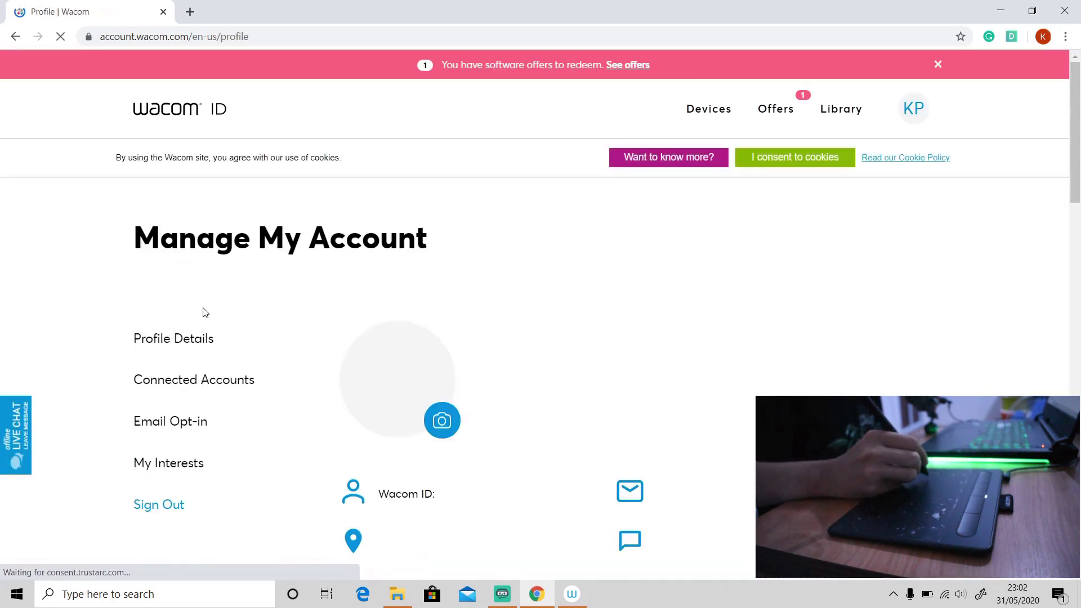
scroll(205, 340, "down", 10)
scroll(540, 360, "down", 3)
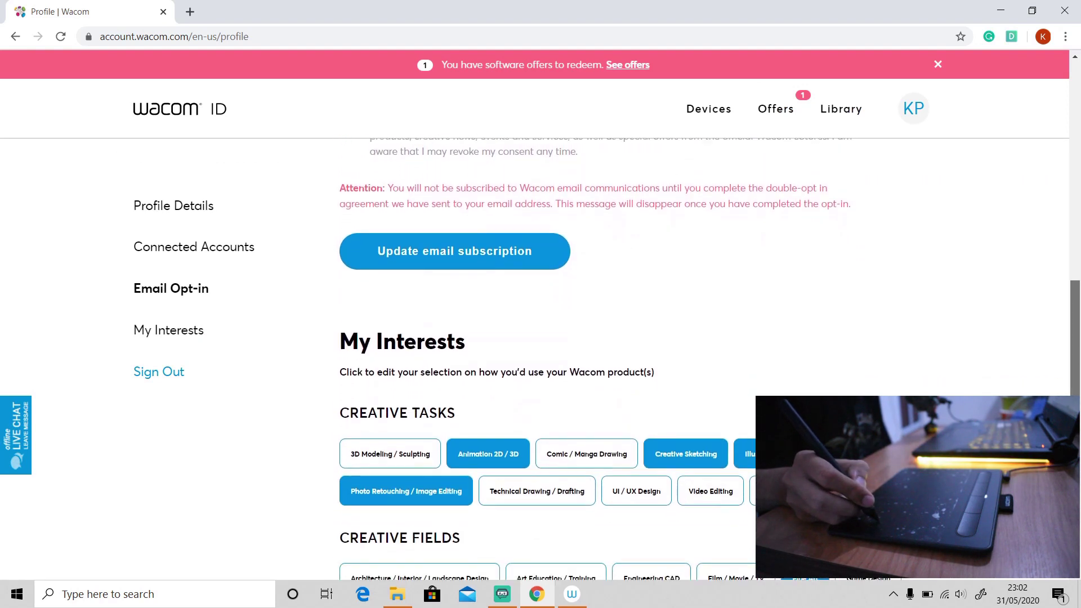
scroll(540, 361, "down", 1)
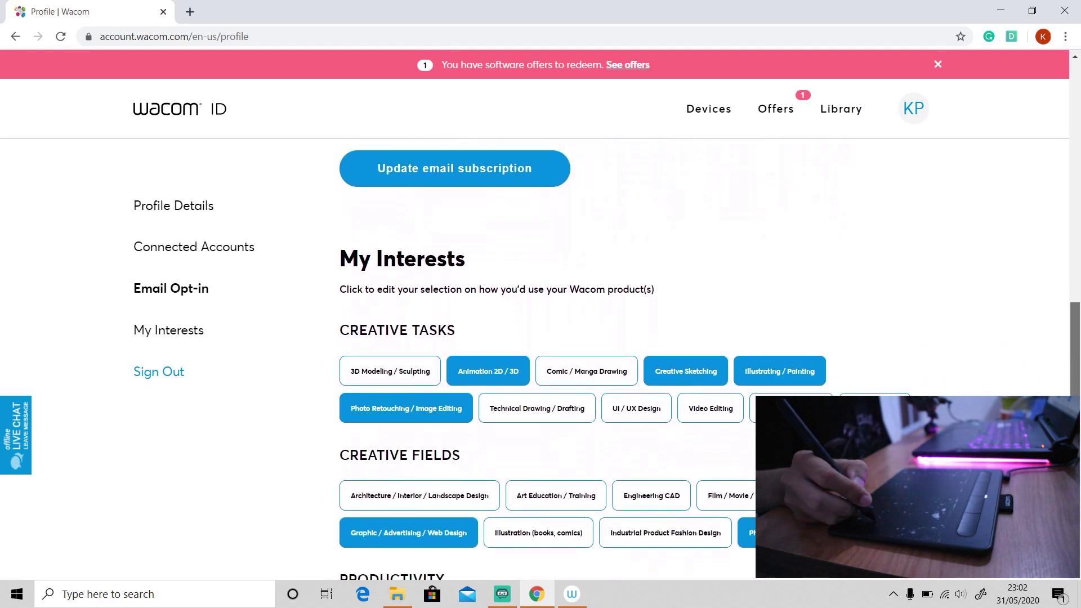
scroll(540, 360, "down", 2)
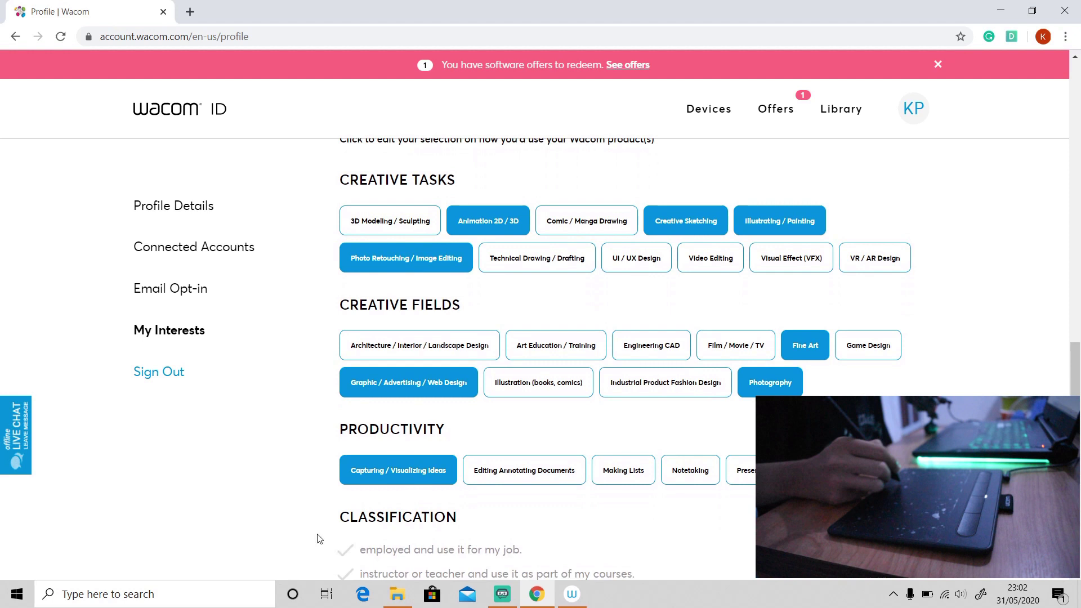
left_click(572, 594)
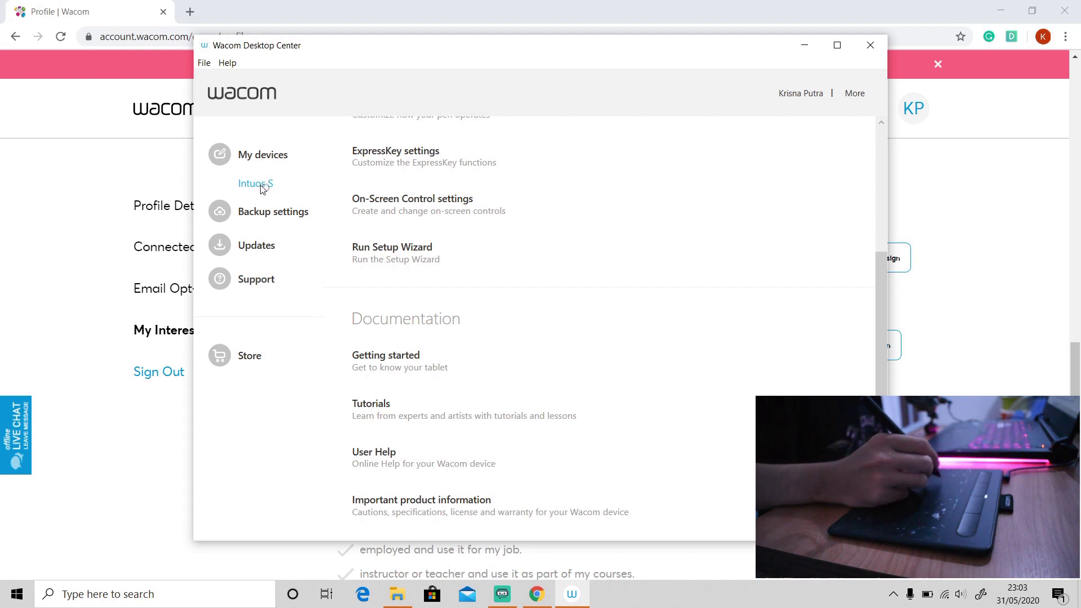
left_click_drag(881, 408, 900, 306)
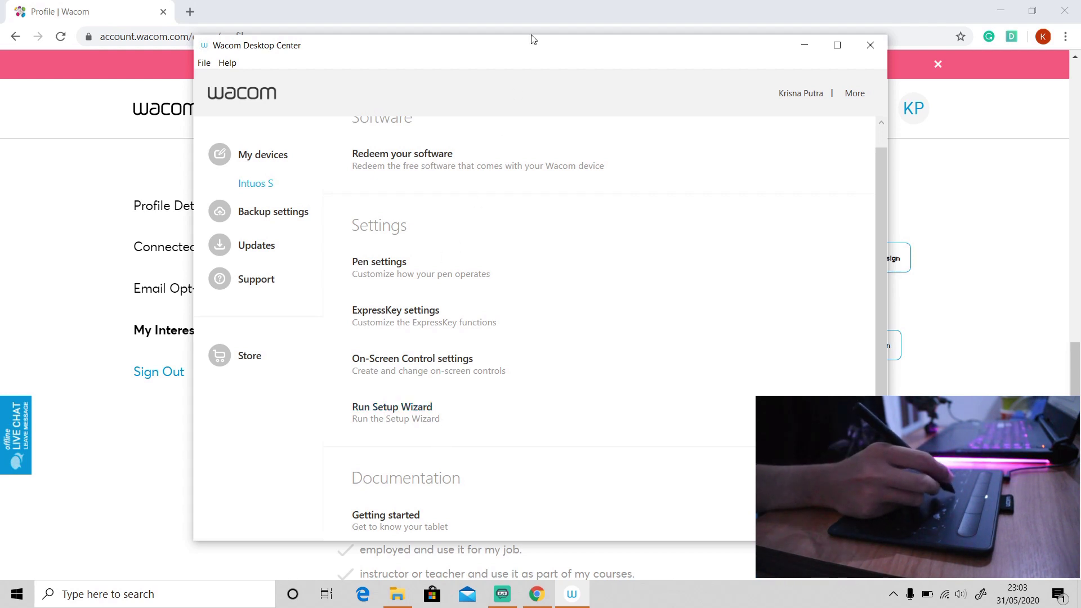
key("super+Down")
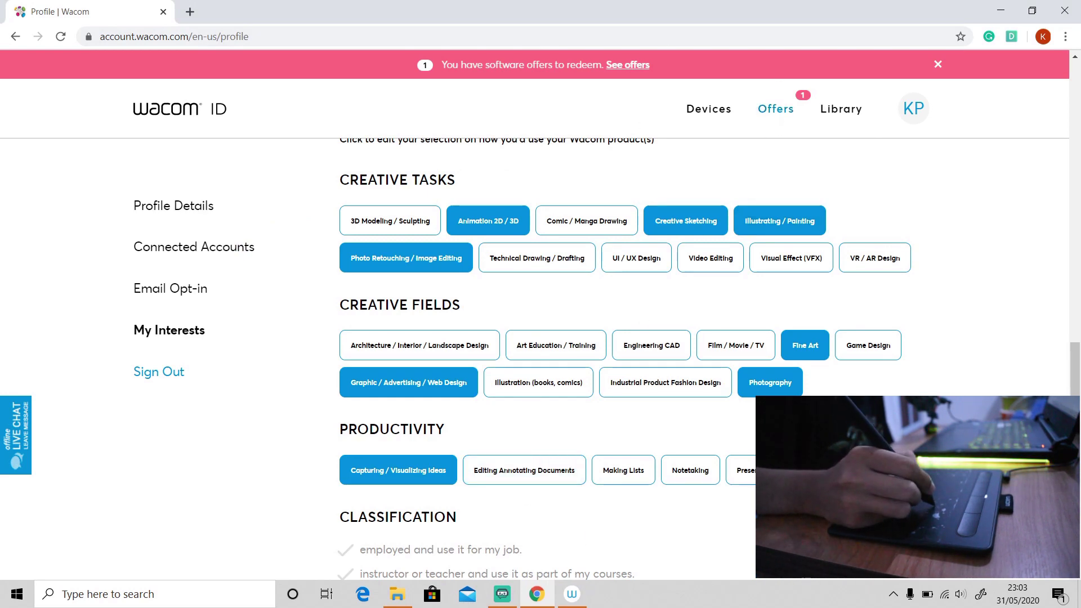
View Intuos S (2018) offers: Corel AfterShot 3, Clip Studio Paint Pro, Painter Essentials.
left_click(769, 114)
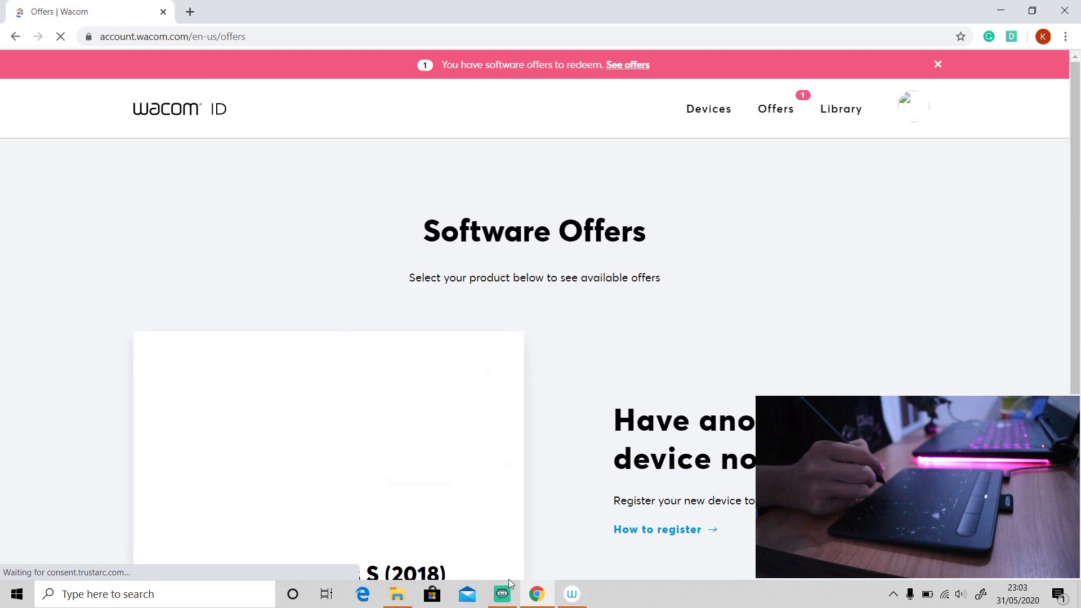
left_click(572, 594)
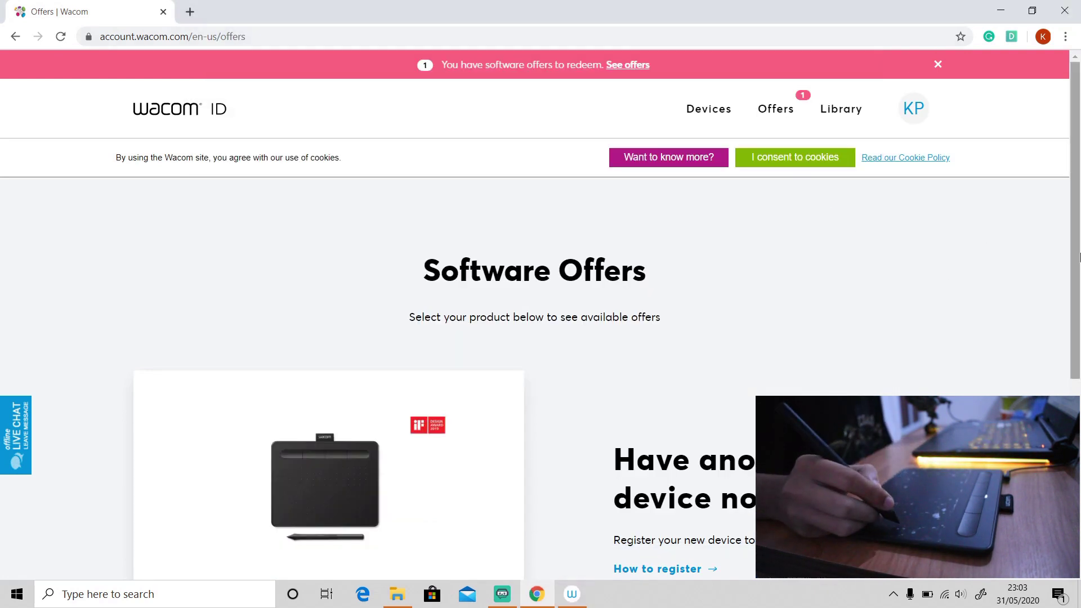
scroll(956, 274, "down", 3)
scroll(956, 274, "down", 2)
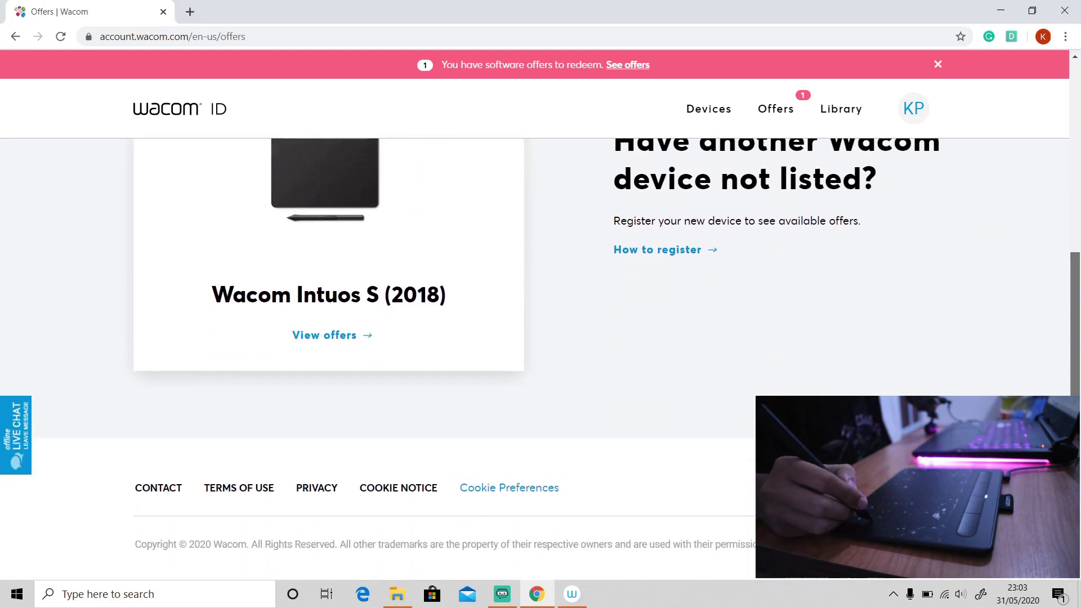
scroll(1042, 367, "up", 2)
scroll(1043, 367, "up", 1)
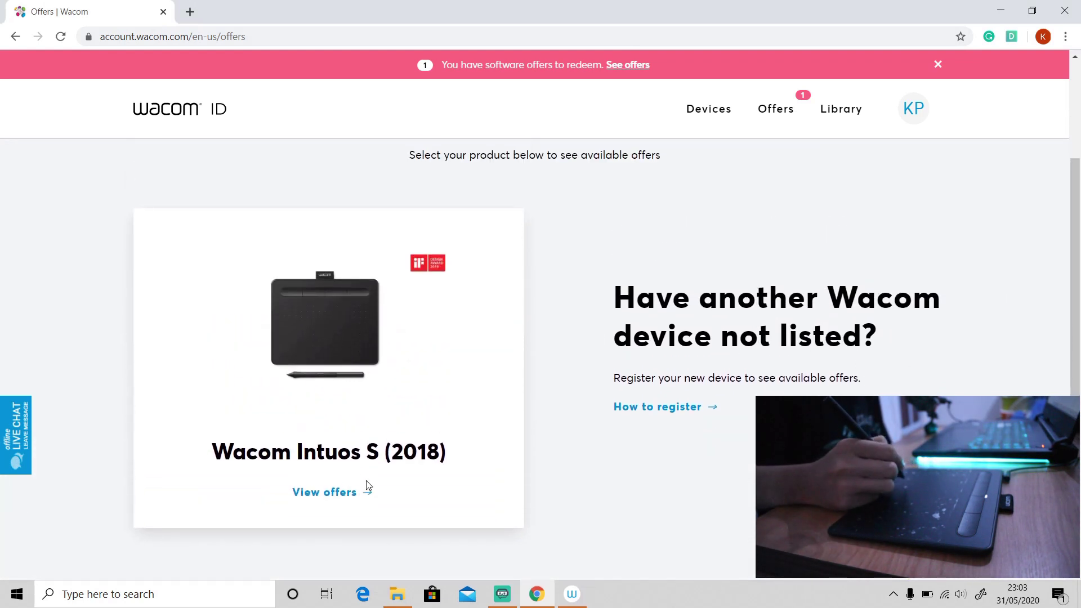
left_click(334, 493)
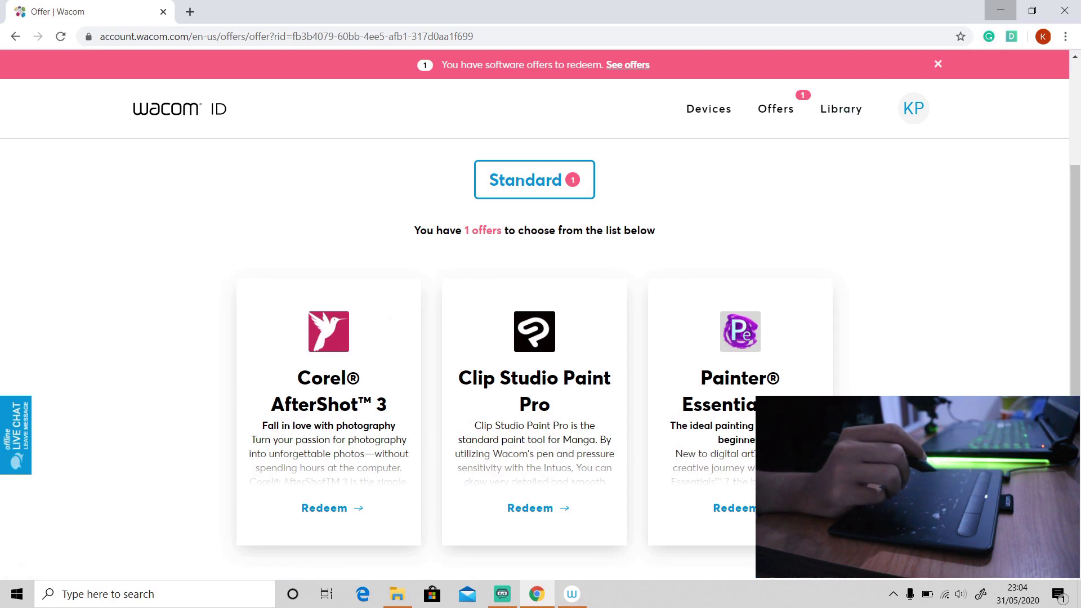
Minimize Chrome and Wacom Desktop Center to leave the empty desktop showing.
left_click(996, 16)
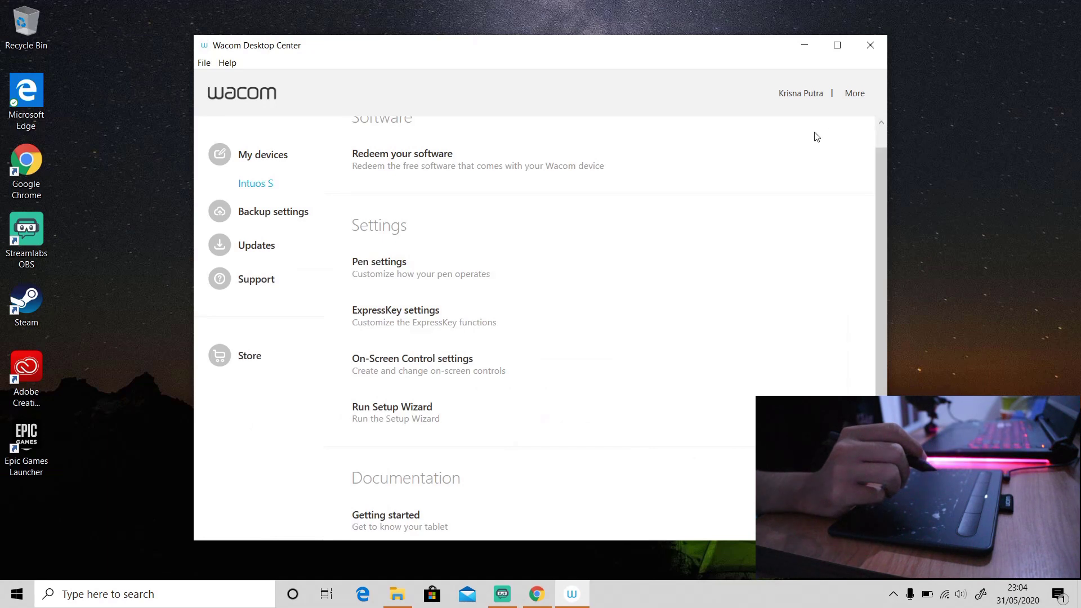
left_click(804, 45)
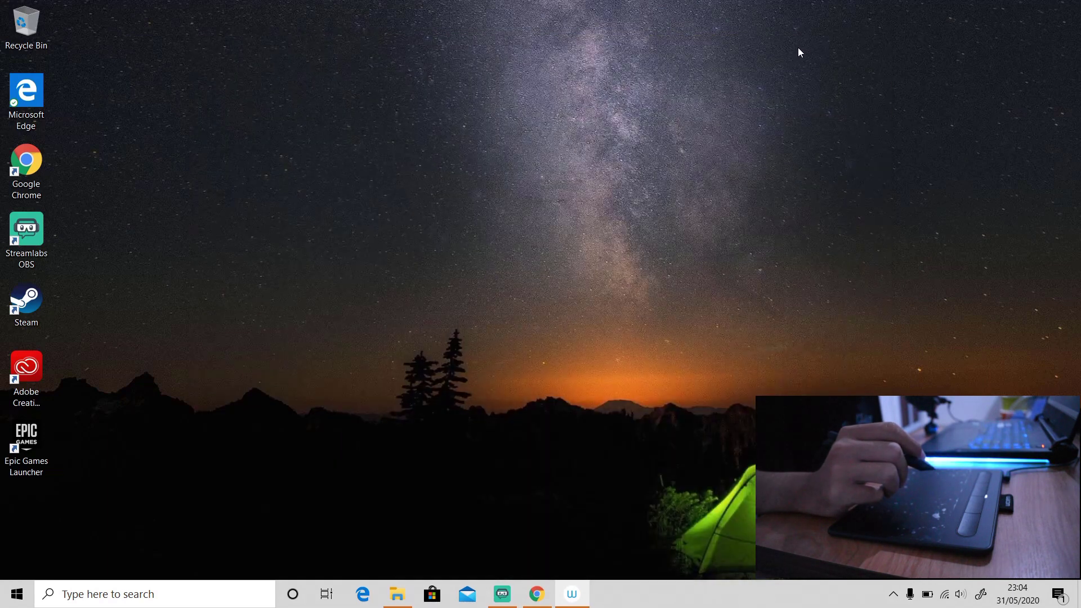